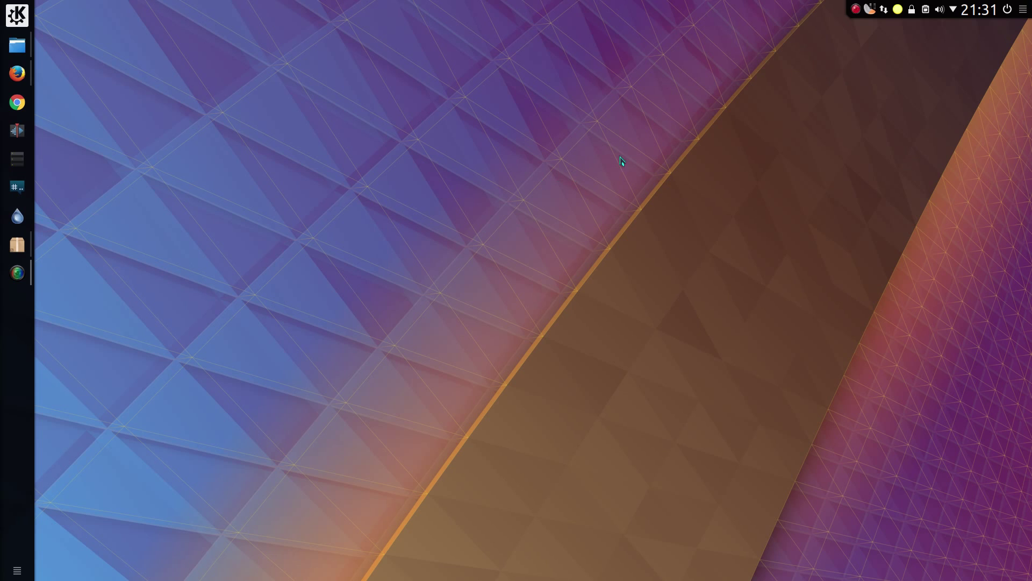
- Open the Plasma Vault list from the lock icon in the system tray
click(911, 13)
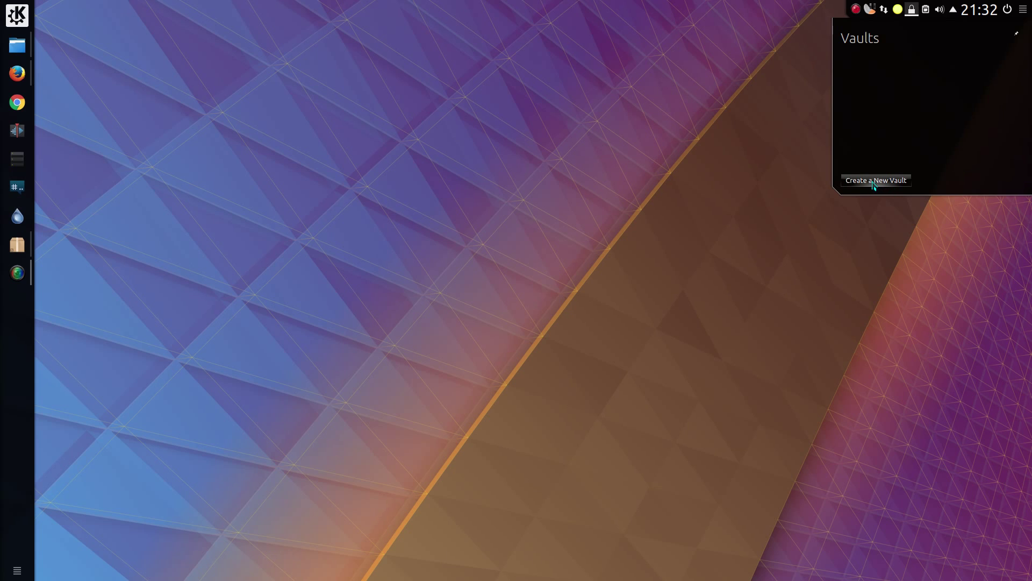
- Start a new vault and dismiss the Vaults popup, leaving the Create a New Vault dialog
click(874, 183)
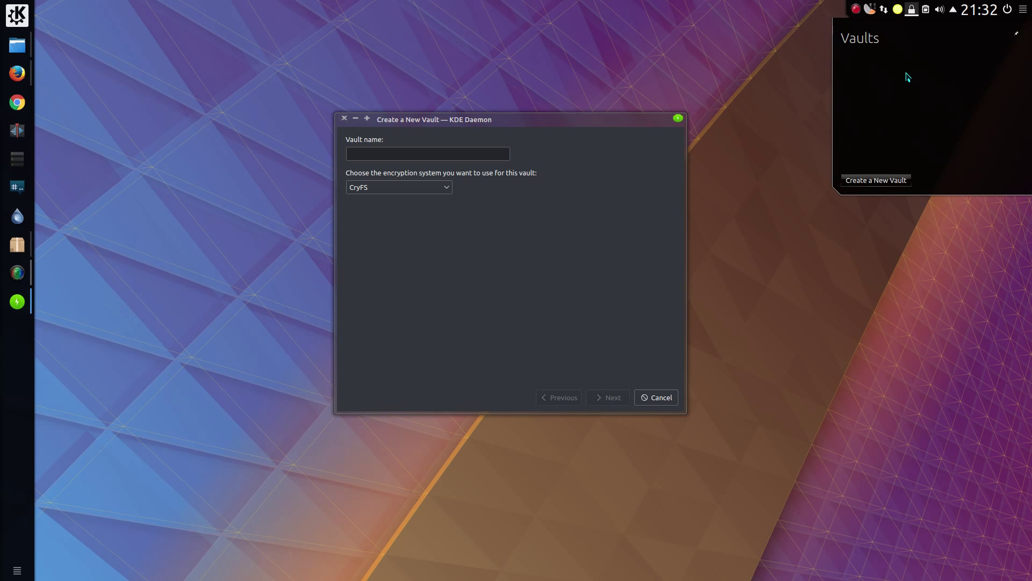
click(796, 86)
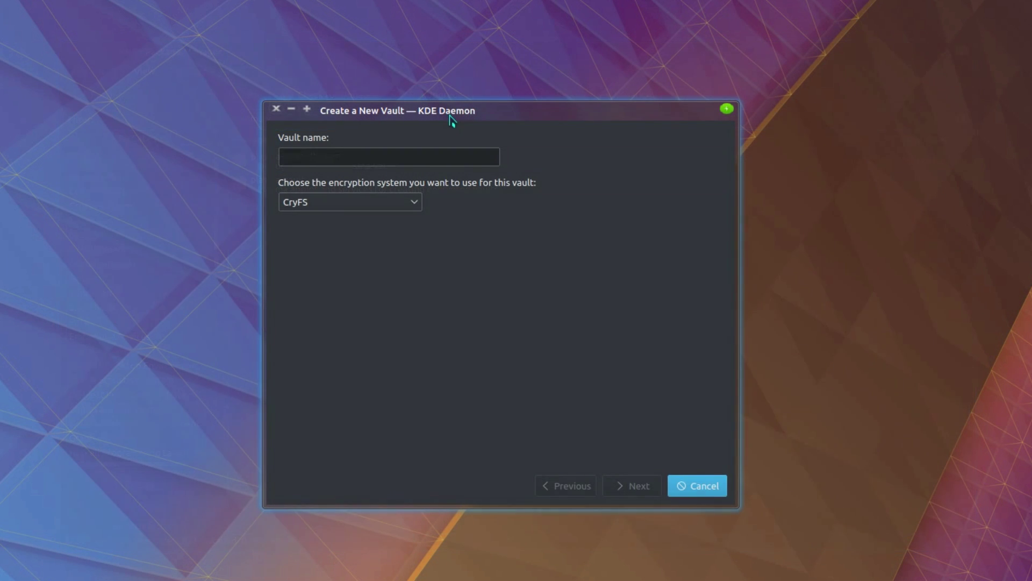
- Name the vault 'Special' and pick CryFS from the encryption system list
click(445, 159)
text(S)
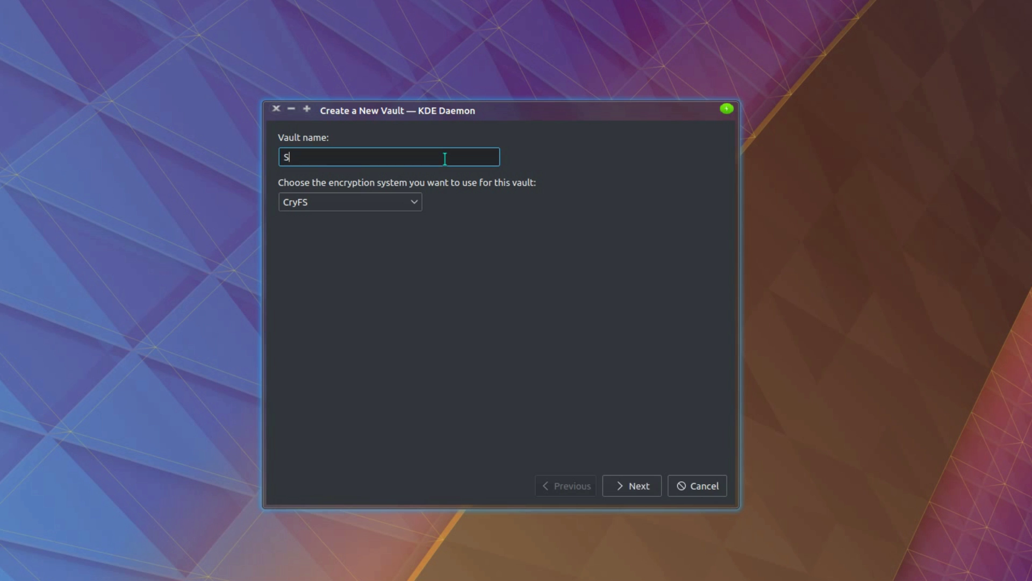
text(pecial)
click(413, 208)
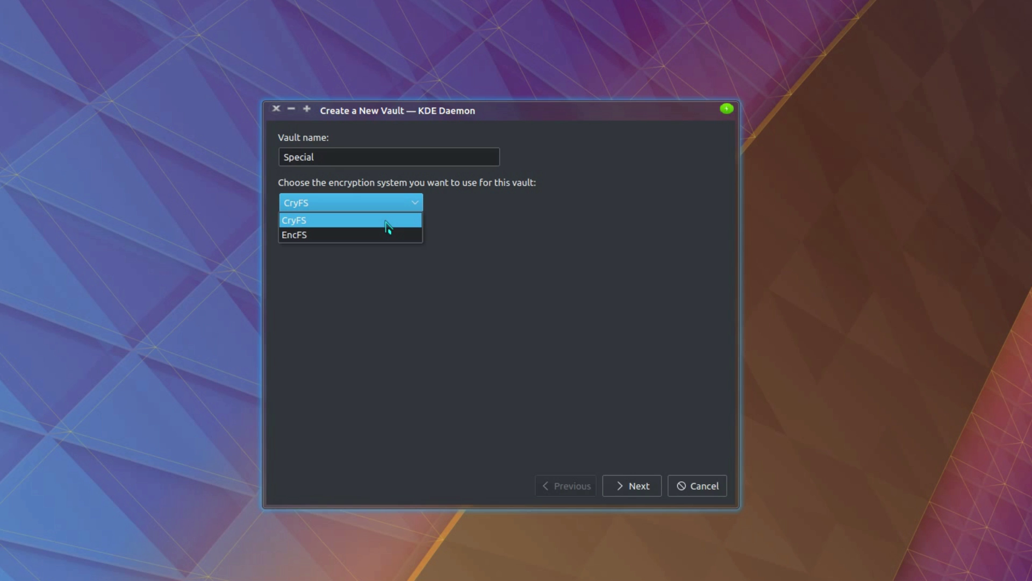
click(388, 225)
- Confirm CryFS and advance to the CryFS security notice page
click(635, 488)
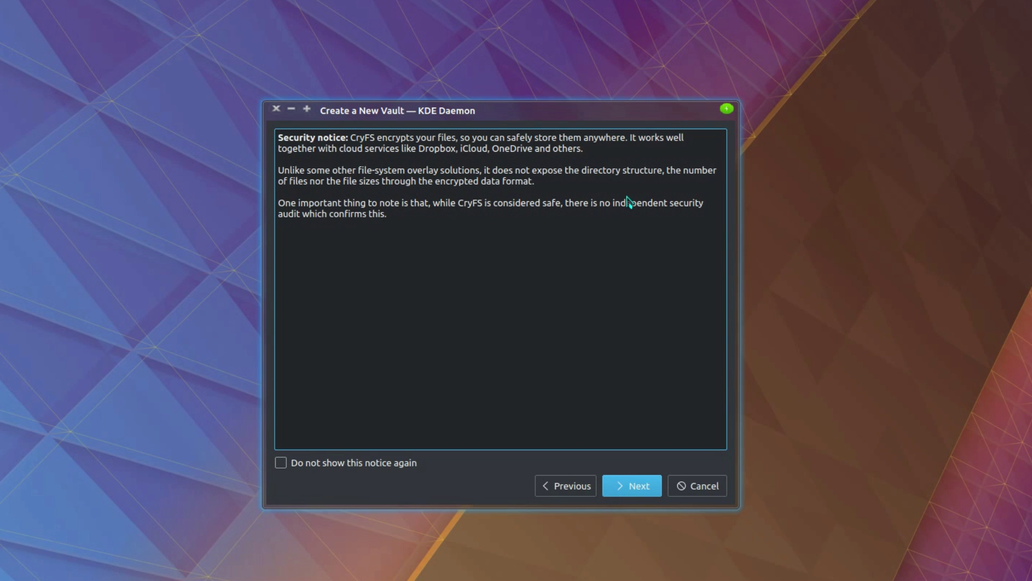
- Move past the security notice and enter the vault password, showing it in plain text
click(638, 488)
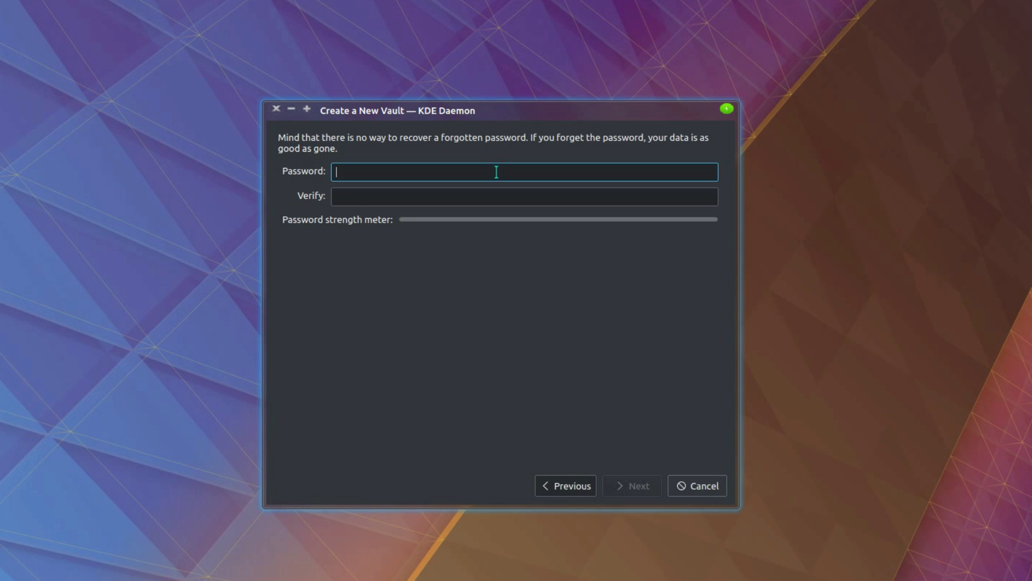
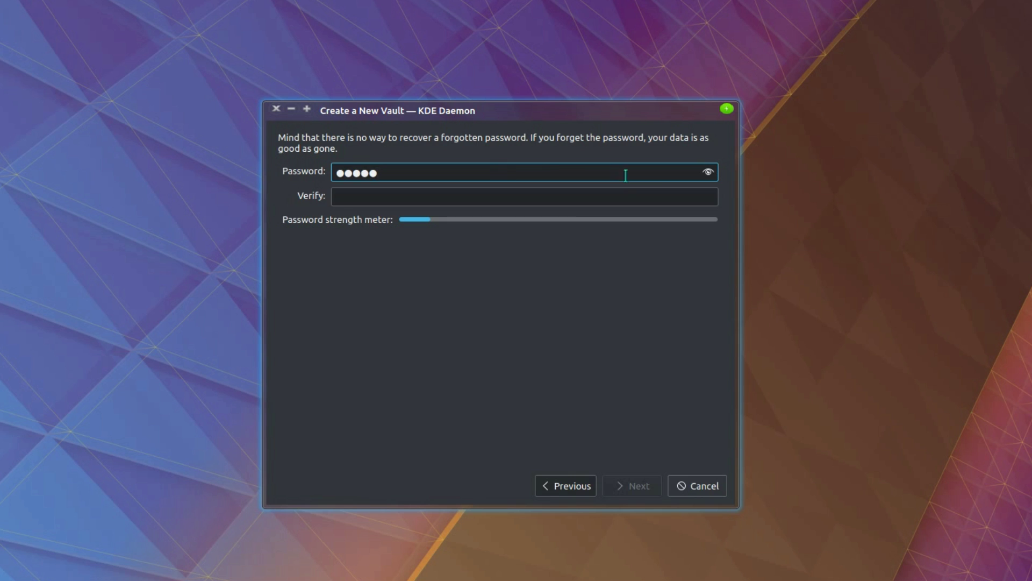
click(708, 172)
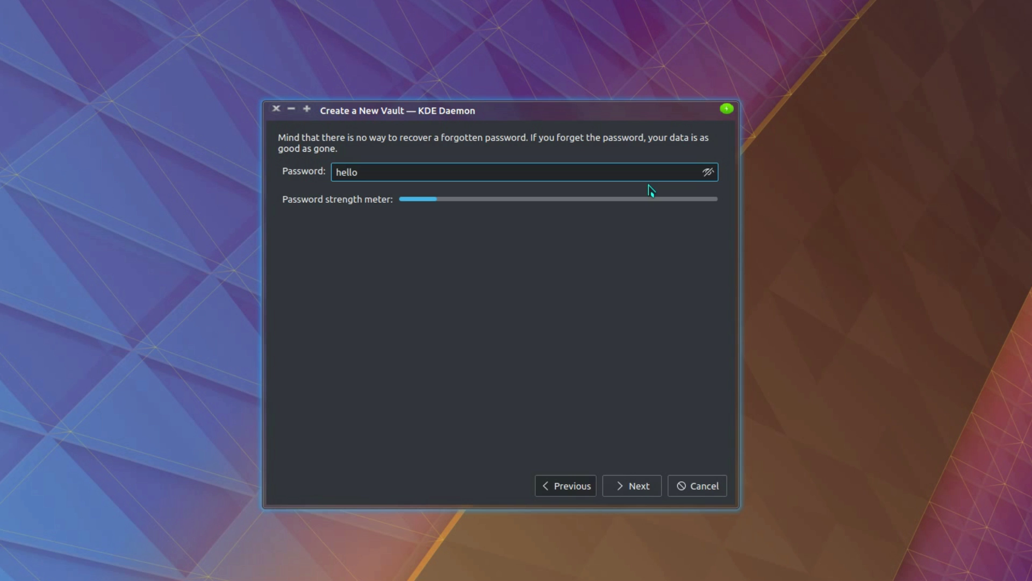
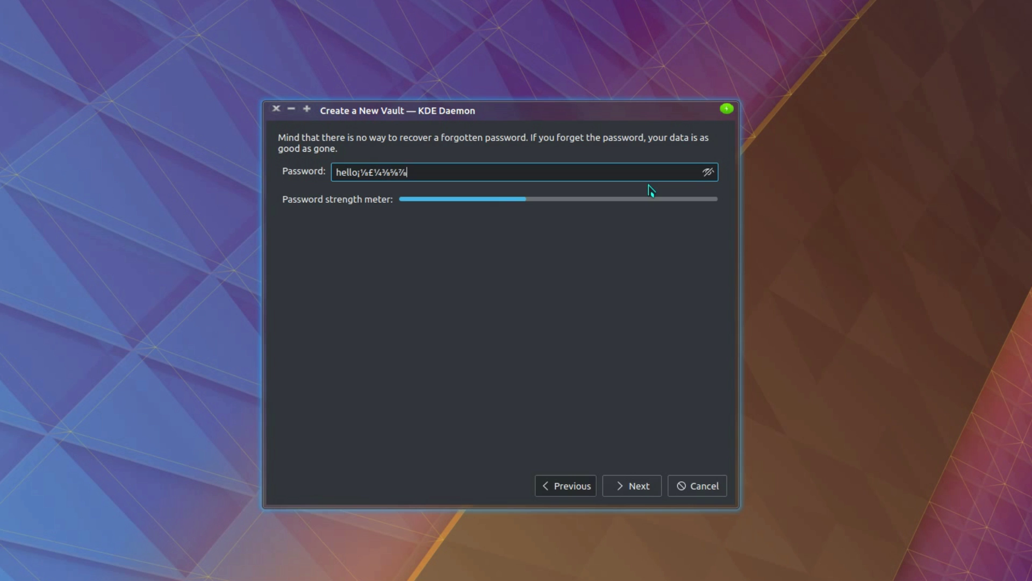
- Keep the default storage locations and default cipher, leaving activity limiting off
key(Return)
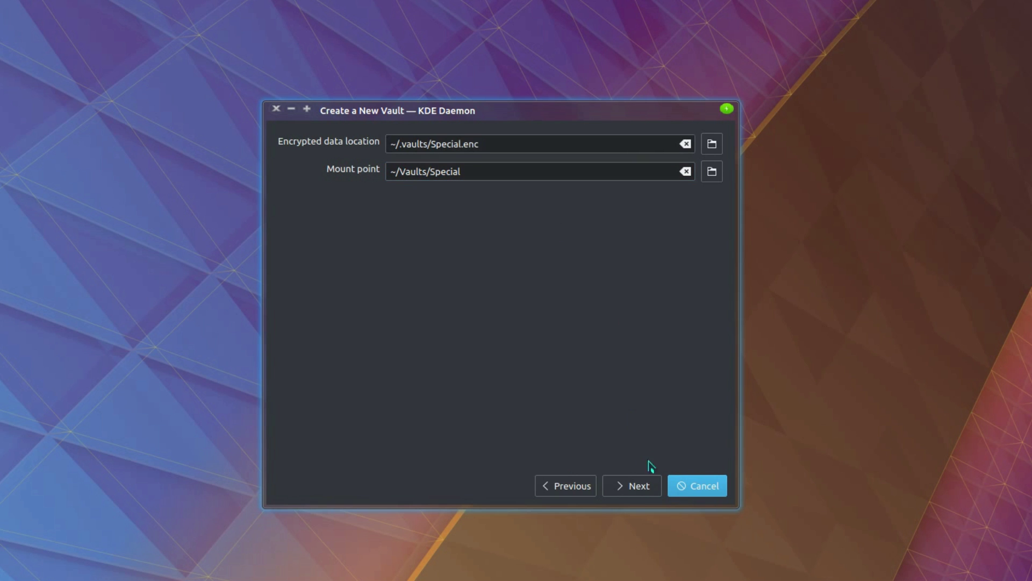
click(642, 488)
click(505, 163)
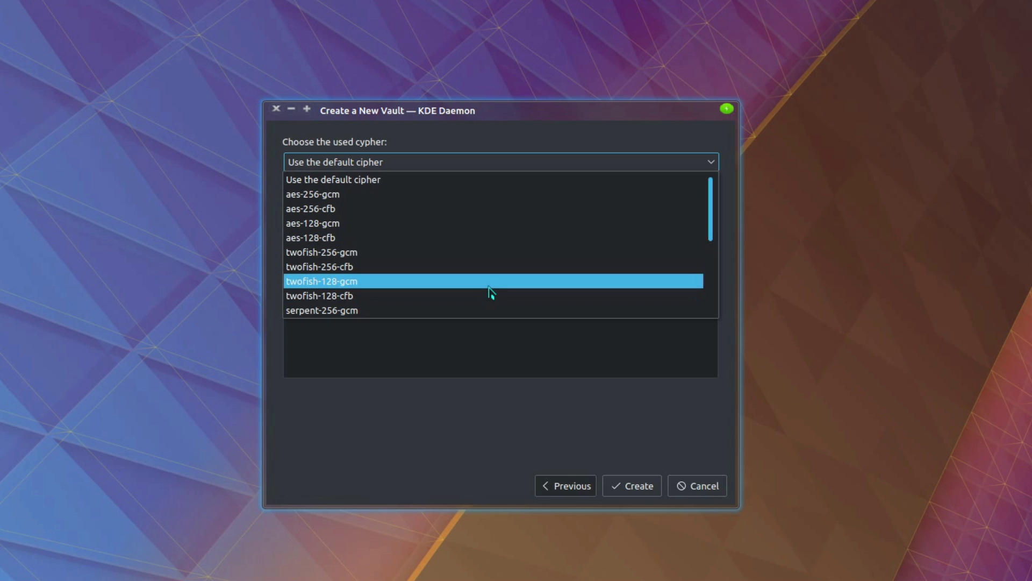
click(489, 183)
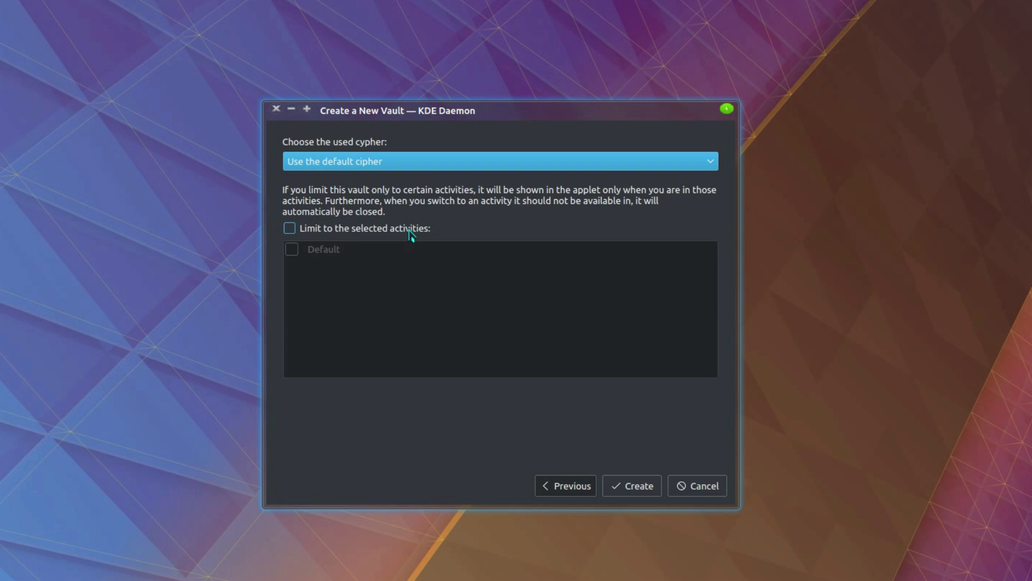
click(410, 232)
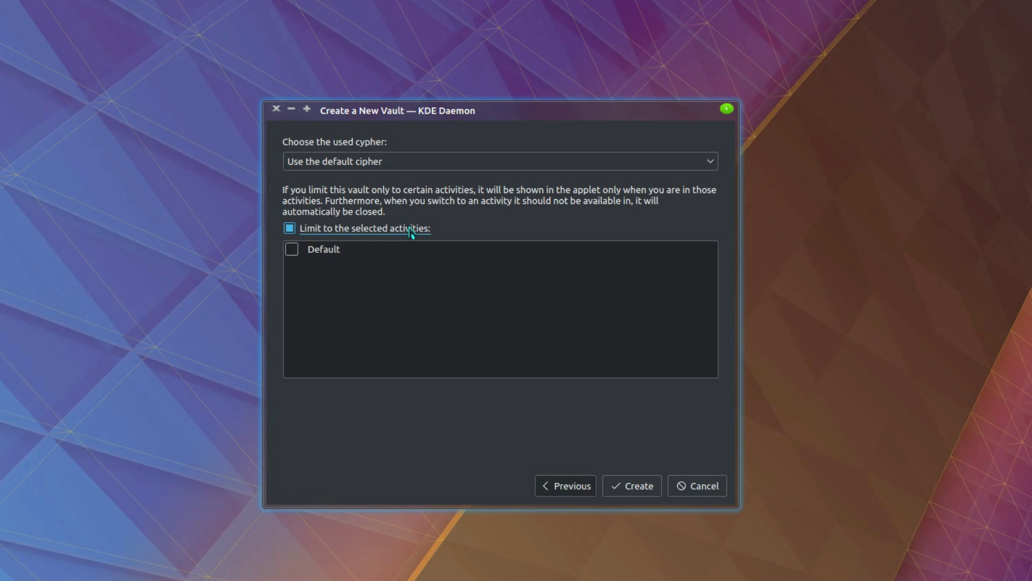
click(410, 232)
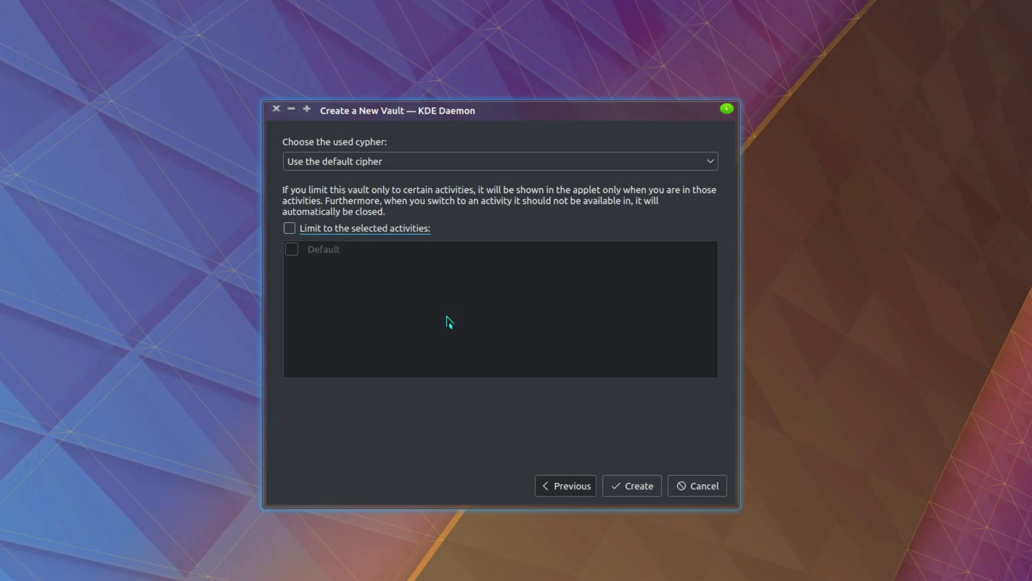
- Create the vault and open Vaults > Special in Dolphin
click(644, 483)
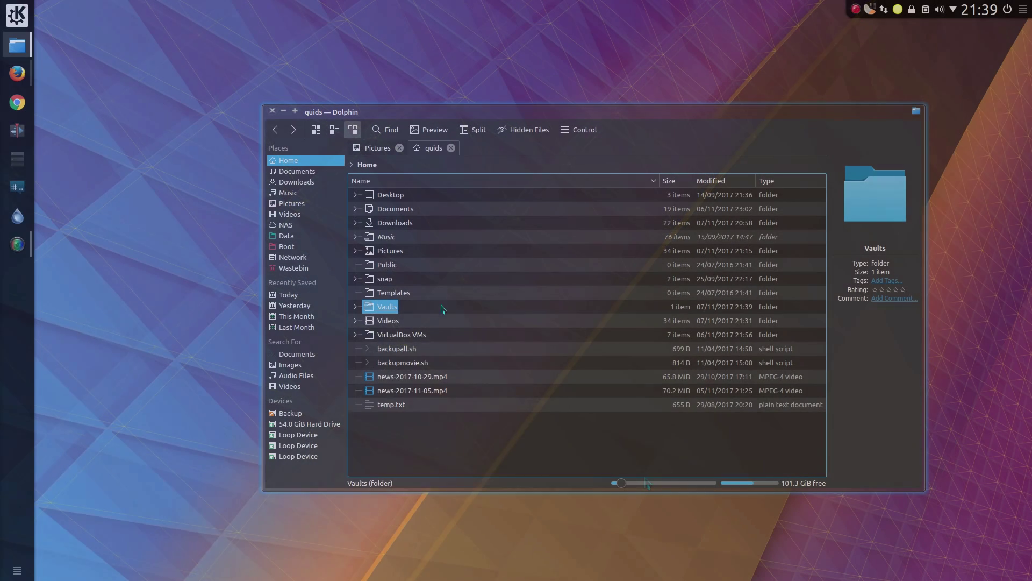
click(392, 309)
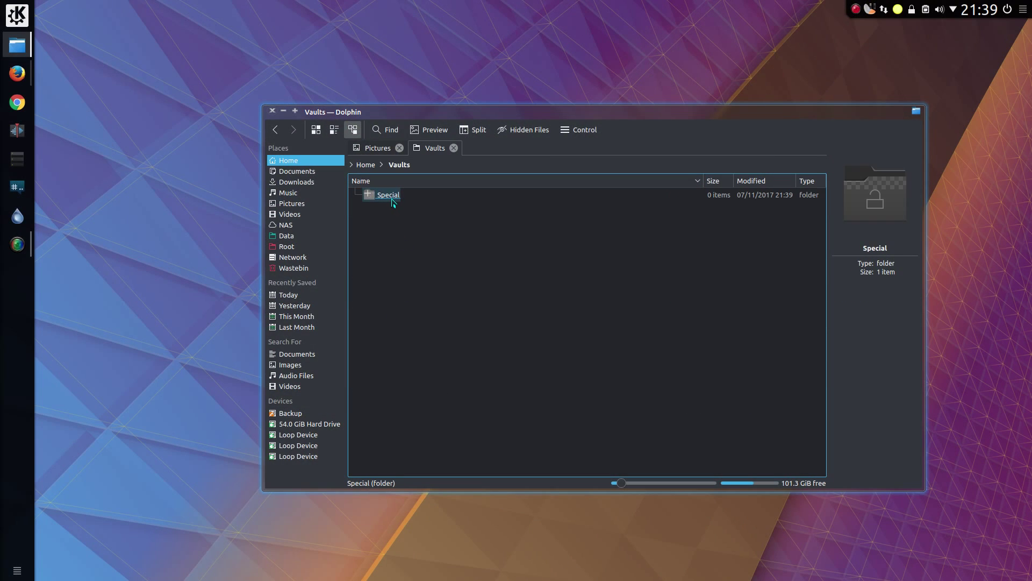
click(394, 197)
- Paste the Pron folder into the Special vault and open it
right_click(395, 213)
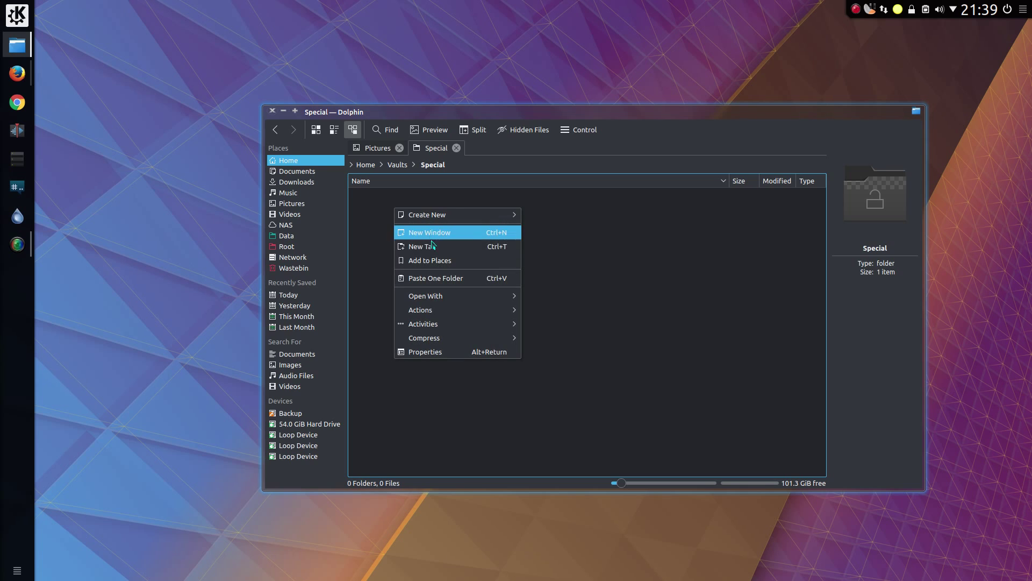
click(440, 278)
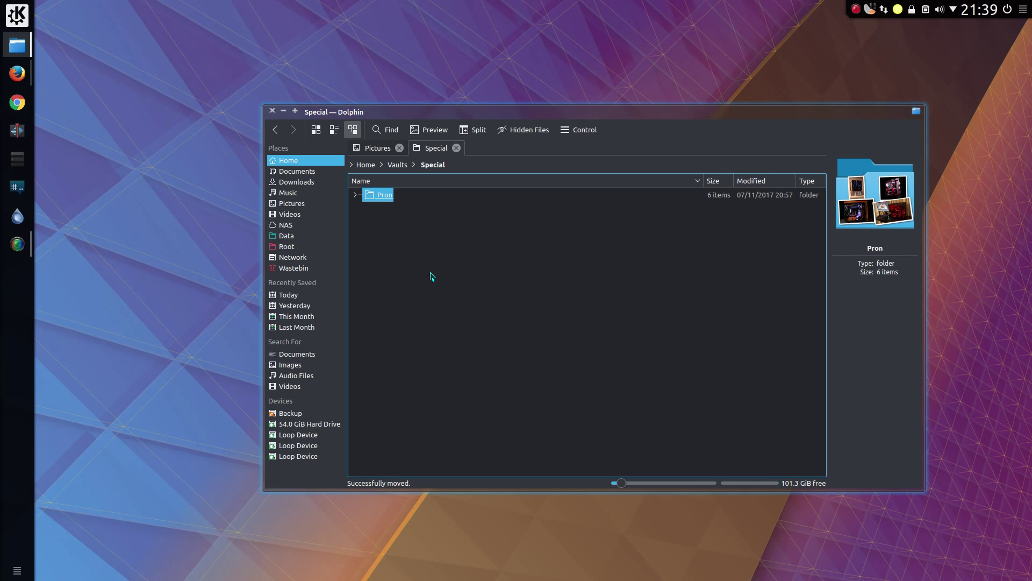
click(393, 226)
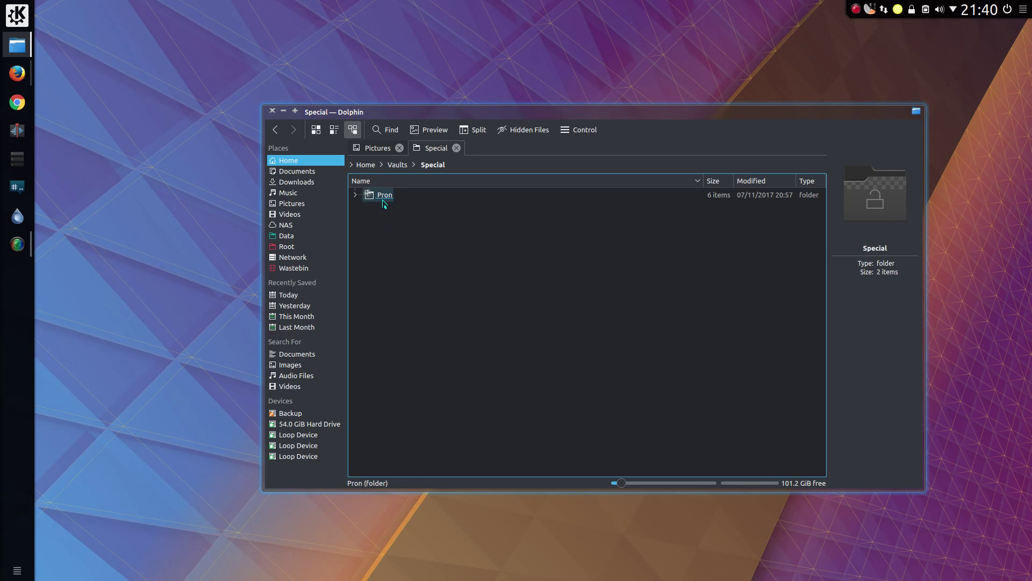
click(385, 196)
- View the first Pron photo in Gwenview, step through four more, then quit the viewer
click(386, 203)
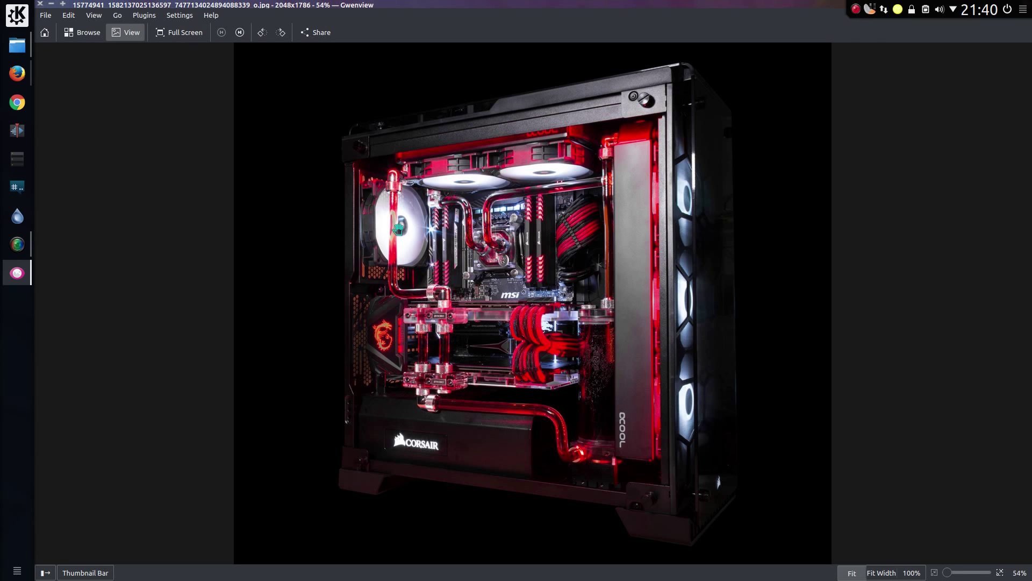
key(space)
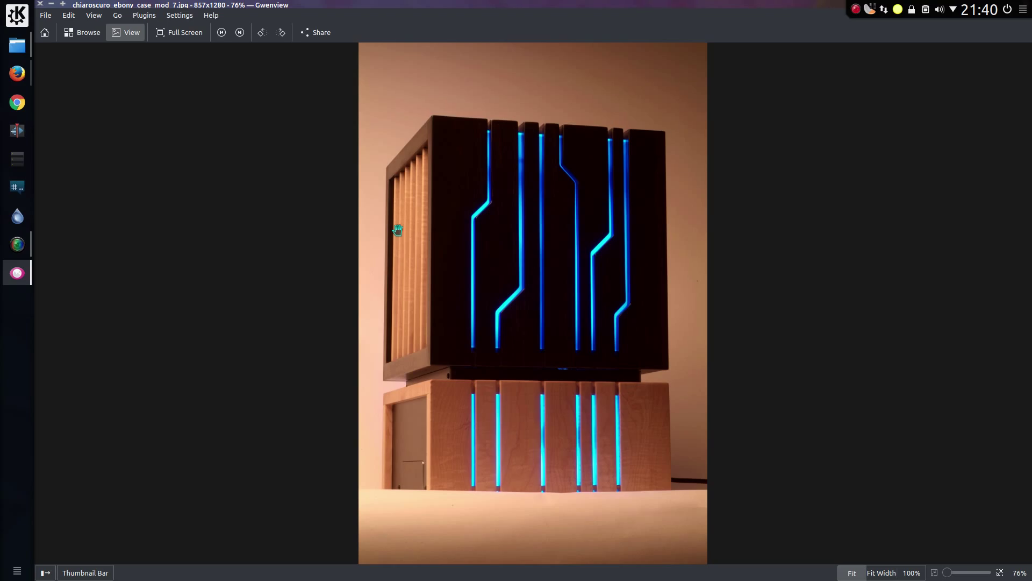
key(space)
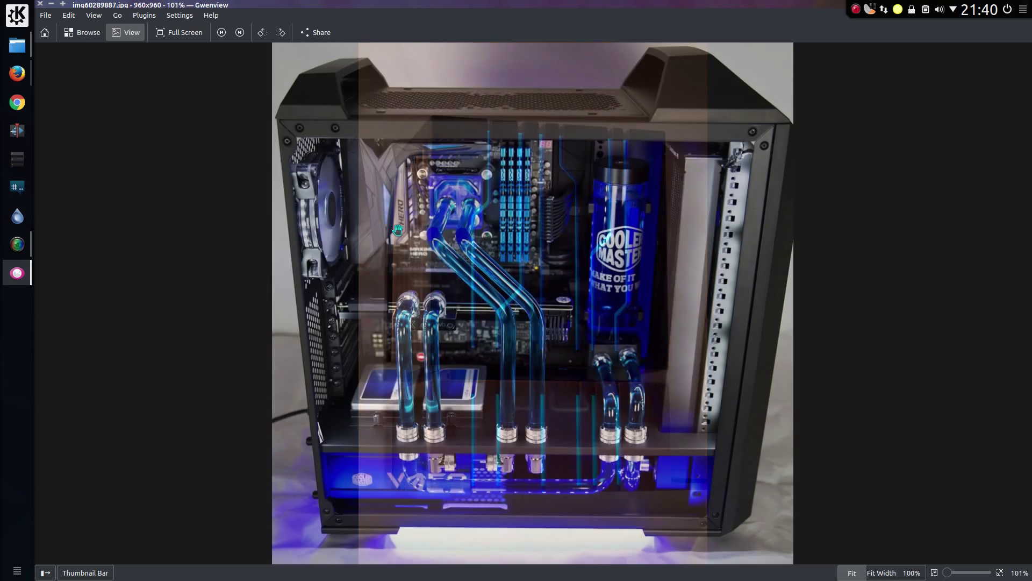
key(space)
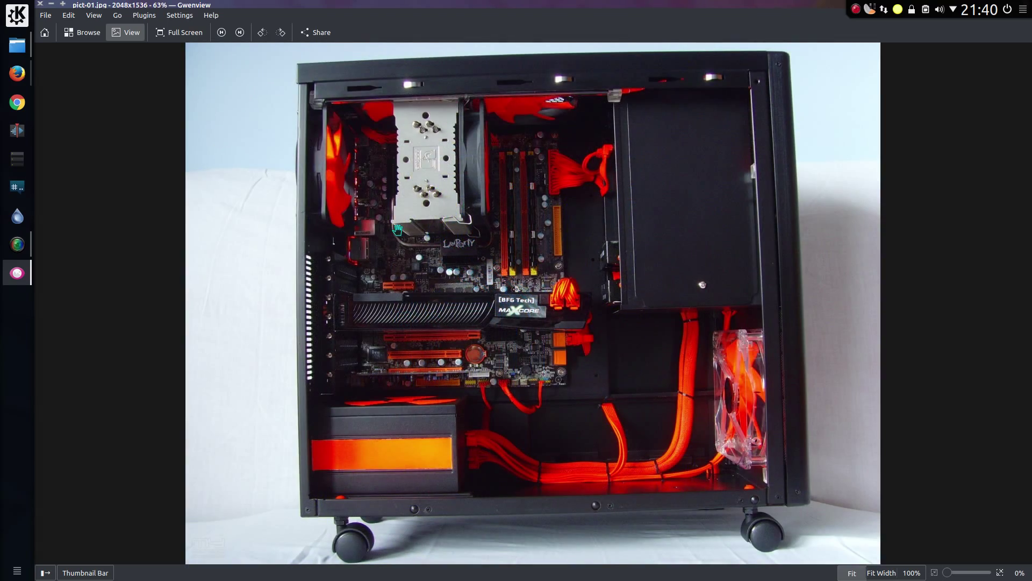
key(space)
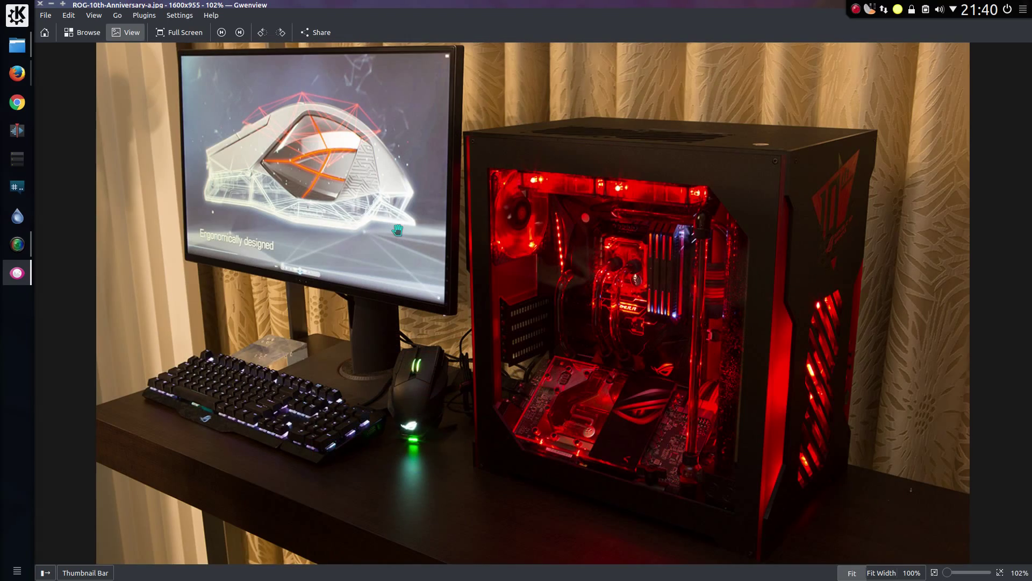
key(space)
key(ctrl+q)
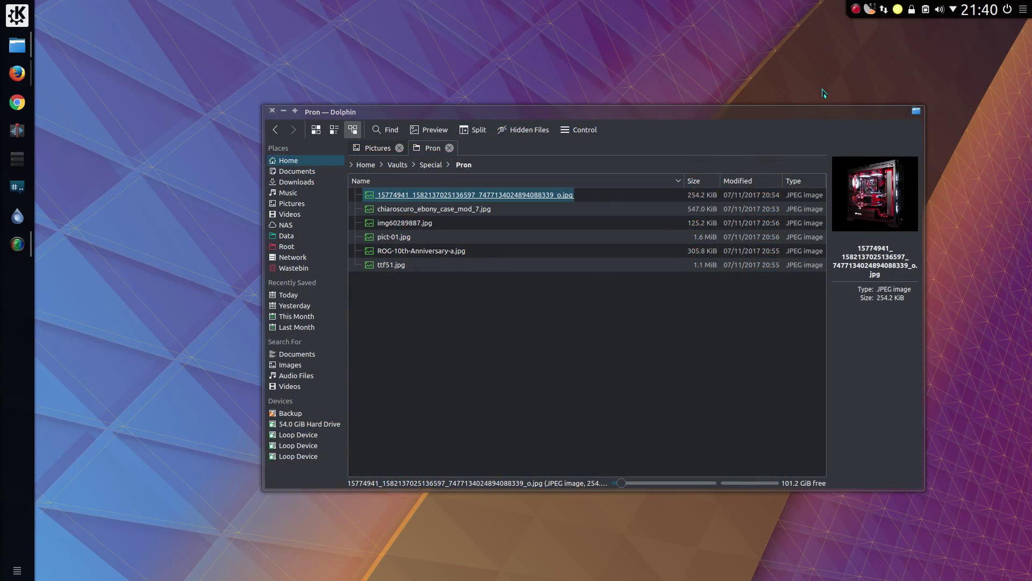
- Lock the Special vault from the tray and reopen its now-empty folder in Dolphin
click(912, 15)
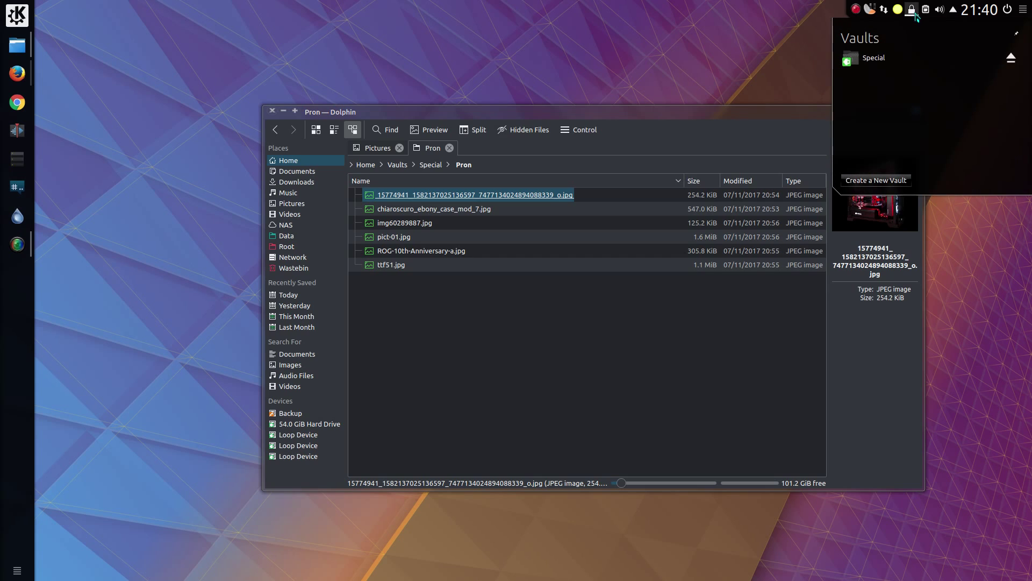
click(1013, 60)
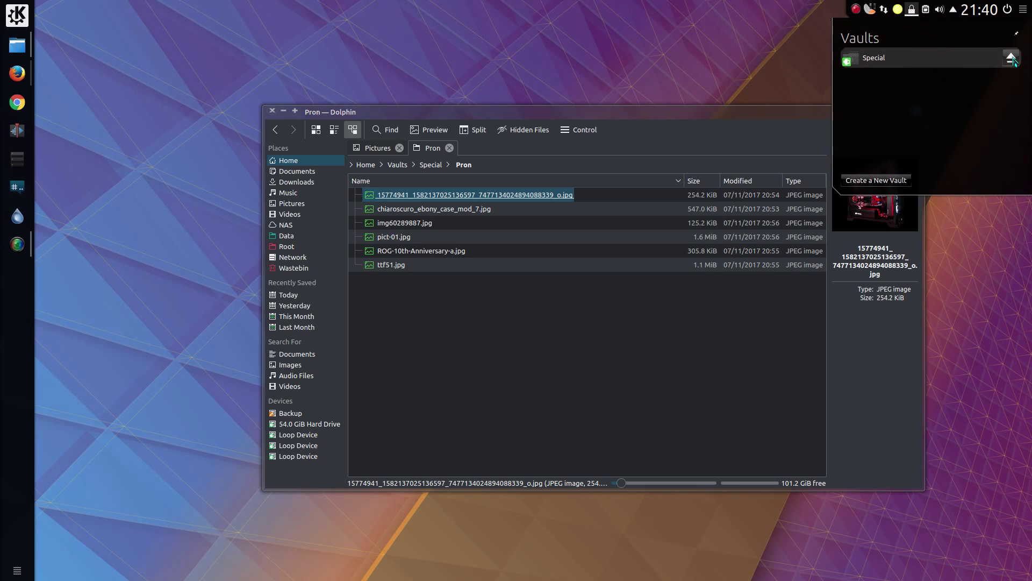
click(617, 315)
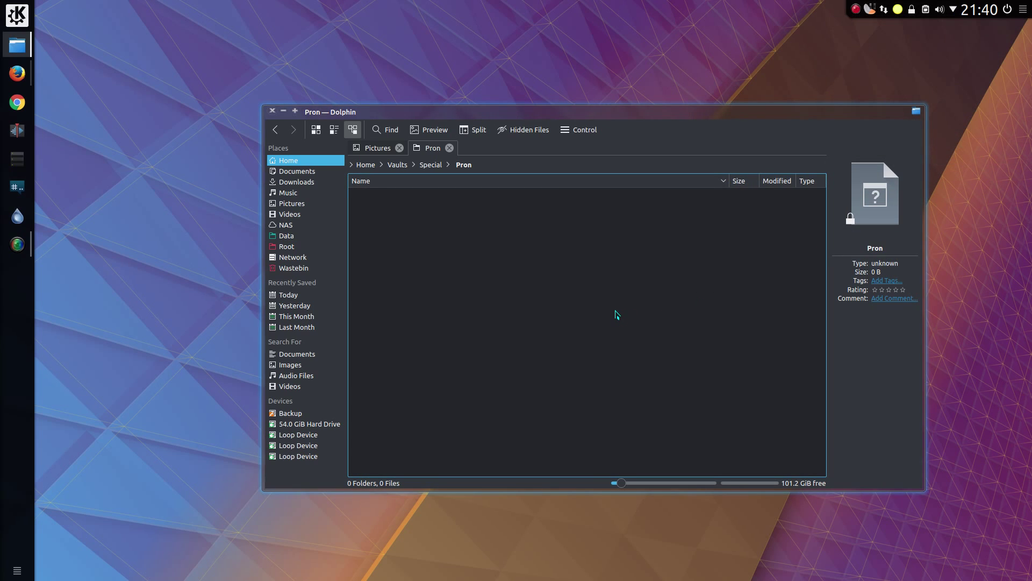
click(431, 167)
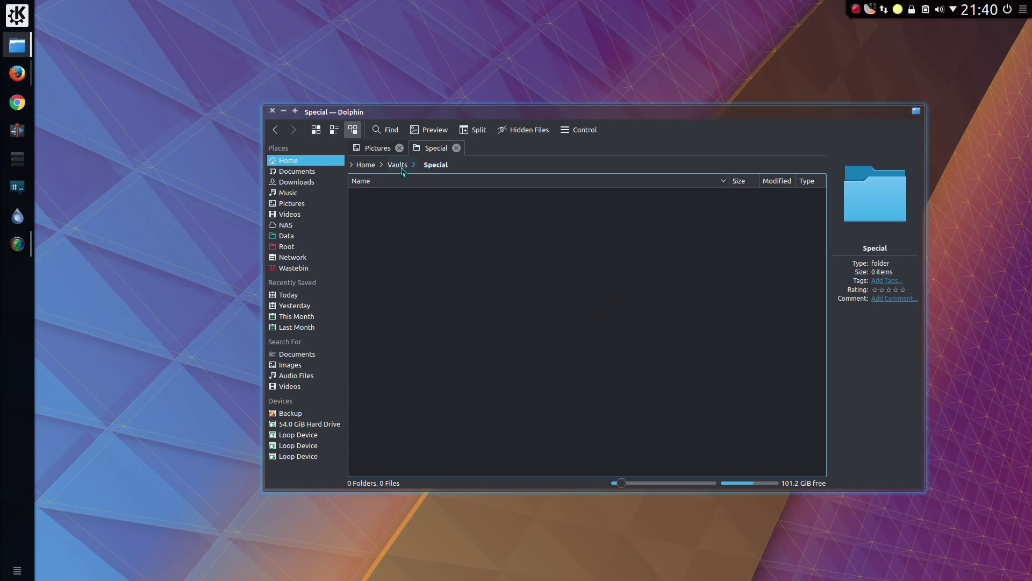
click(403, 166)
click(387, 197)
- Open Home in a new tab and check the .vaults folder's size in Properties
middle_click(288, 160)
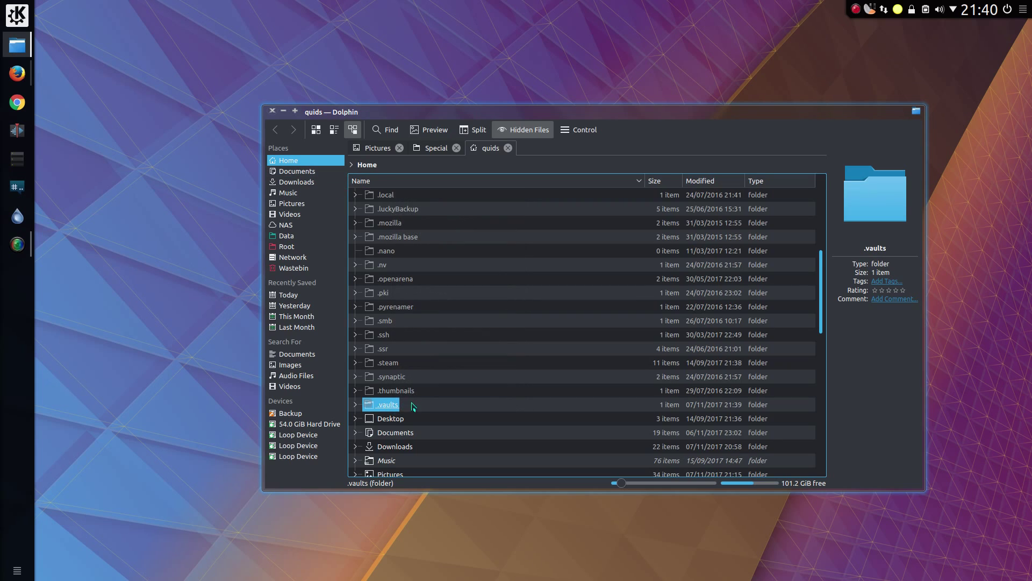
right_click(386, 412)
click(401, 397)
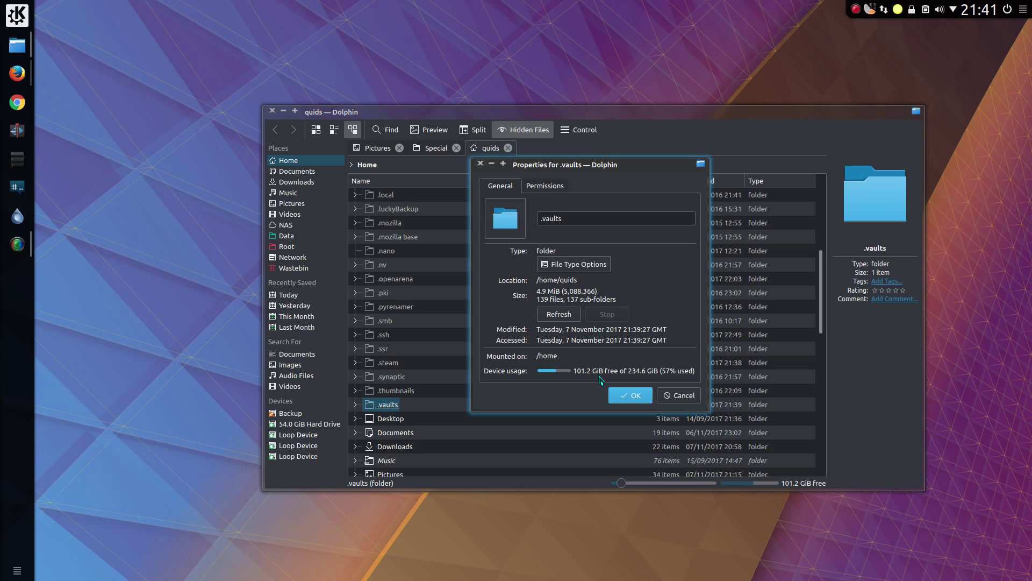
key(Return)
key(Return)
- Browse into Special.enc and encrypted folder 0E8, then return to the Special.enc list
click(392, 196)
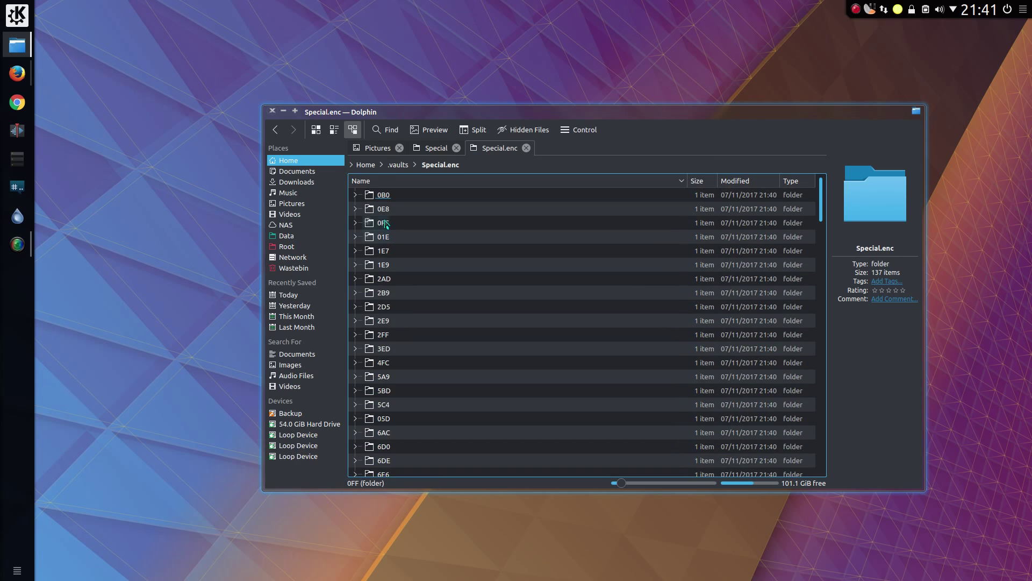
click(384, 209)
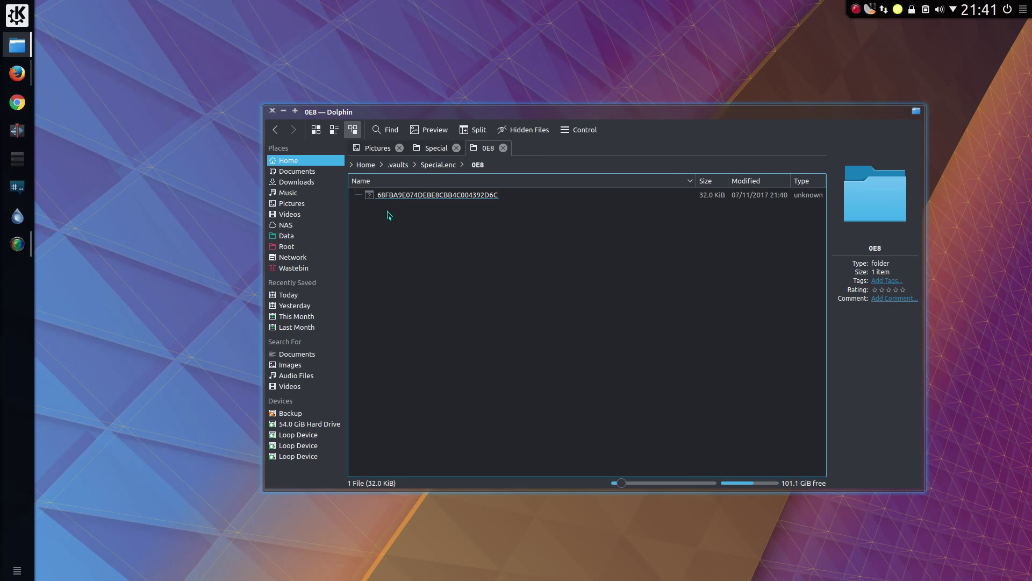
key(alt+Left)
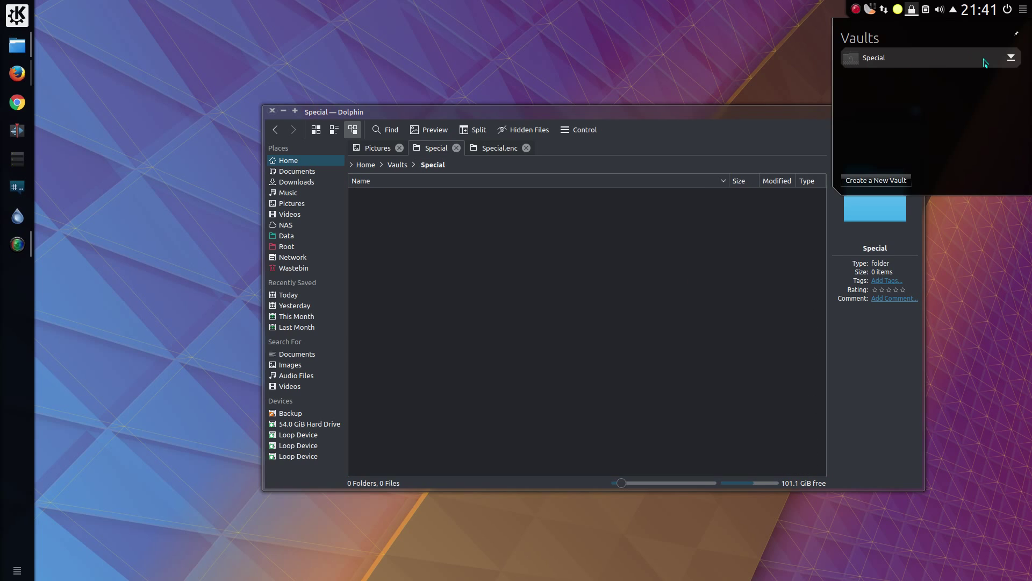
- Unlock the Special vault with its password so the Pron folder with 6 items reappears in Dolphin
click(1013, 58)
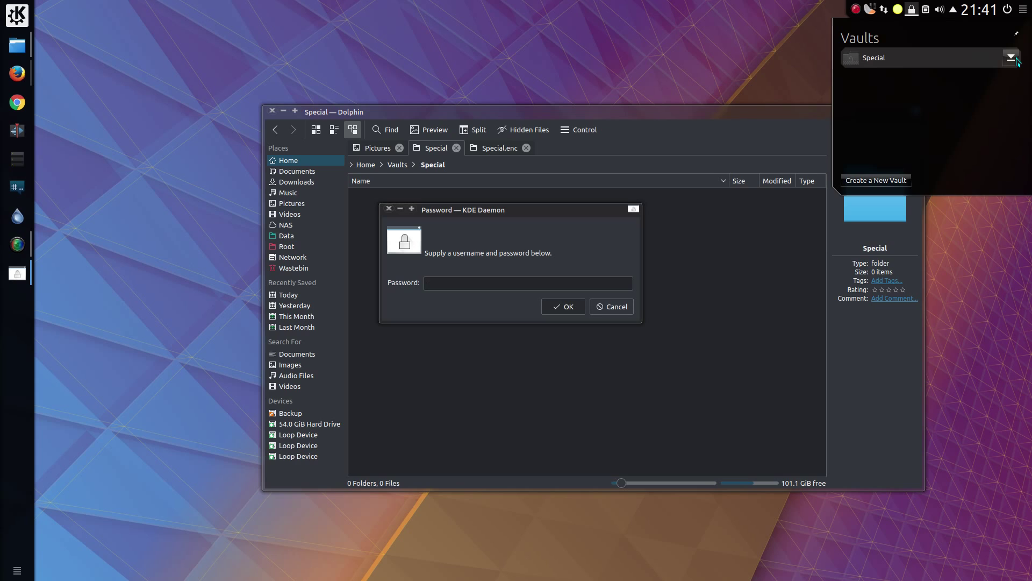
click(580, 282)
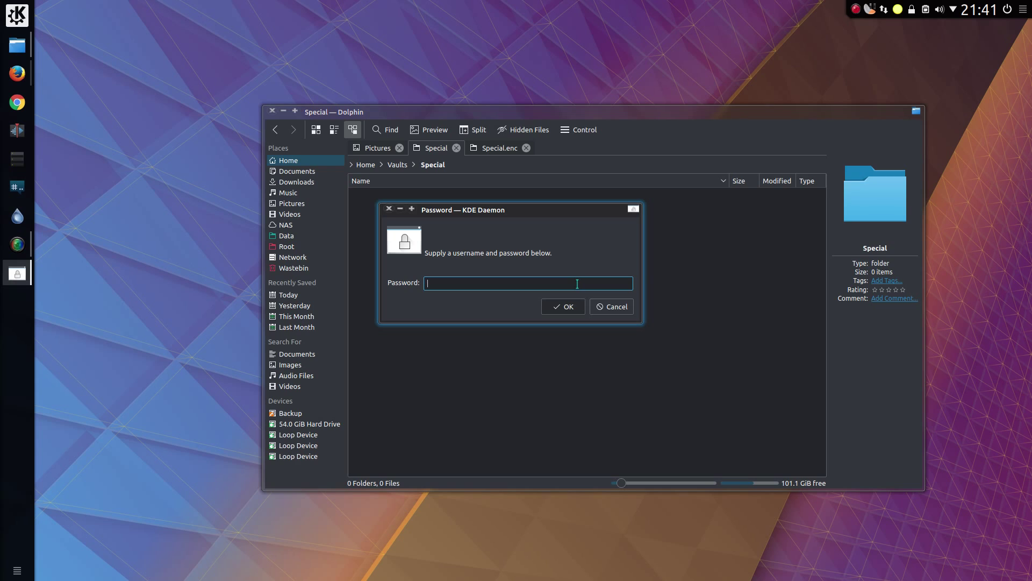
click(574, 308)
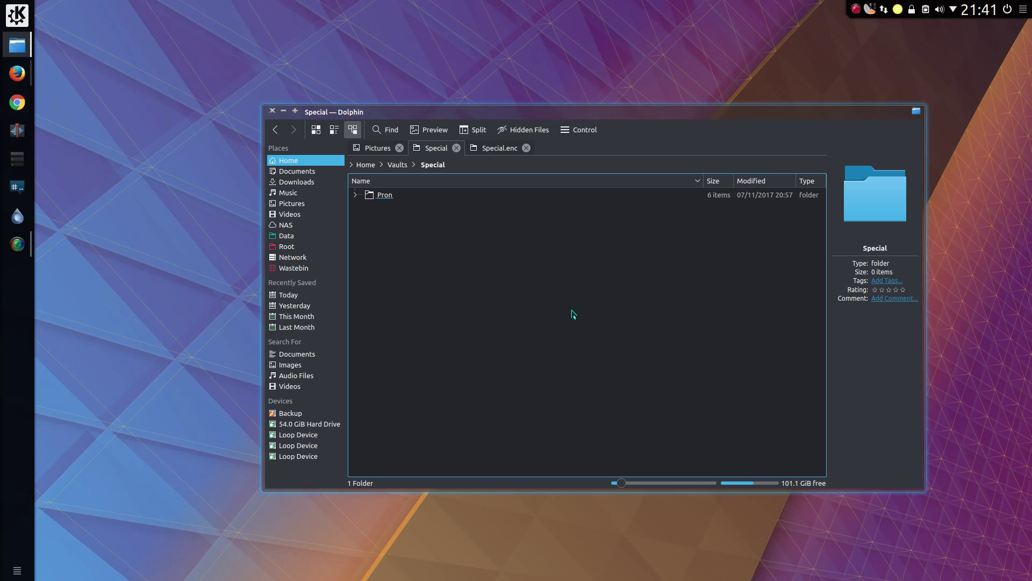